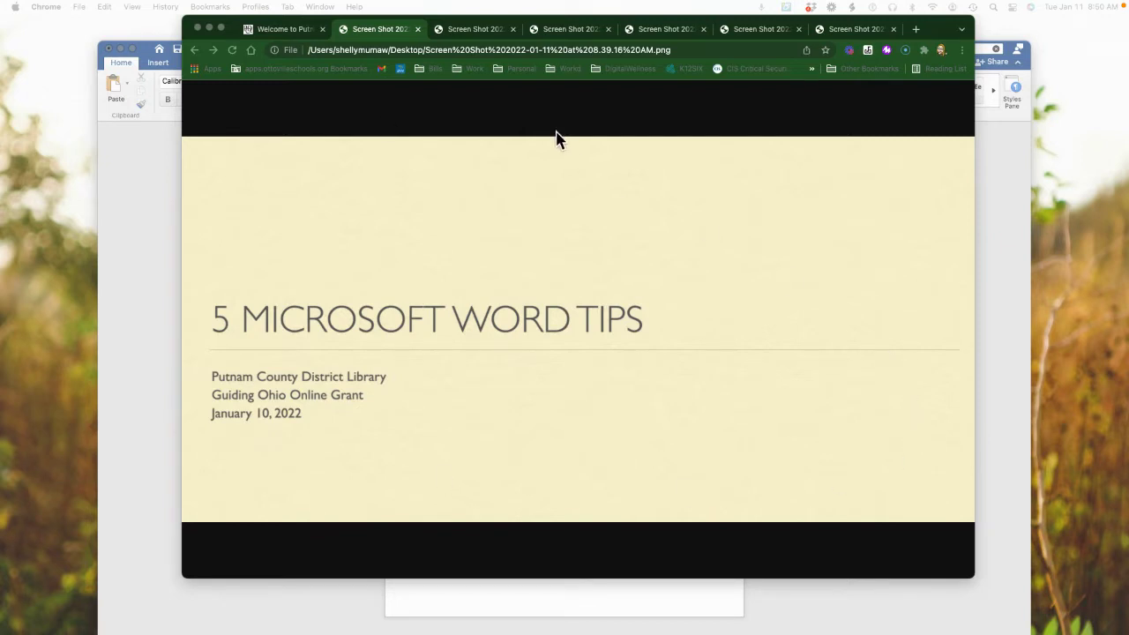
View the copy, paste and cut slide in Chrome, return to Word and copy "Library" from the last sentence onto a new line below.
click(473, 33)
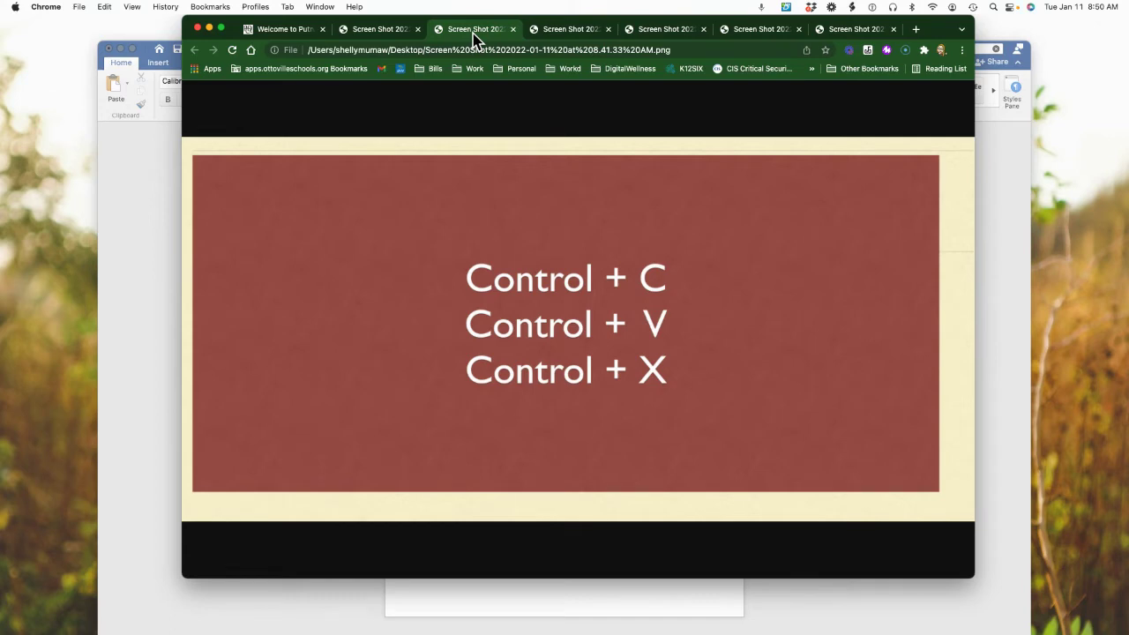
click(145, 161)
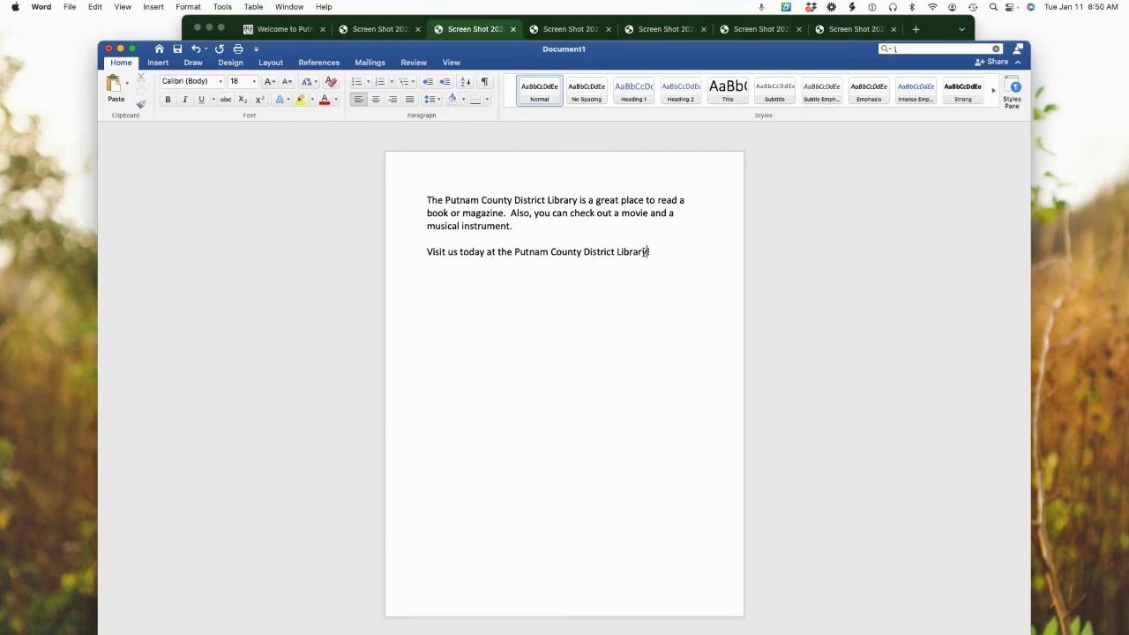
drag(648, 252, 613, 253)
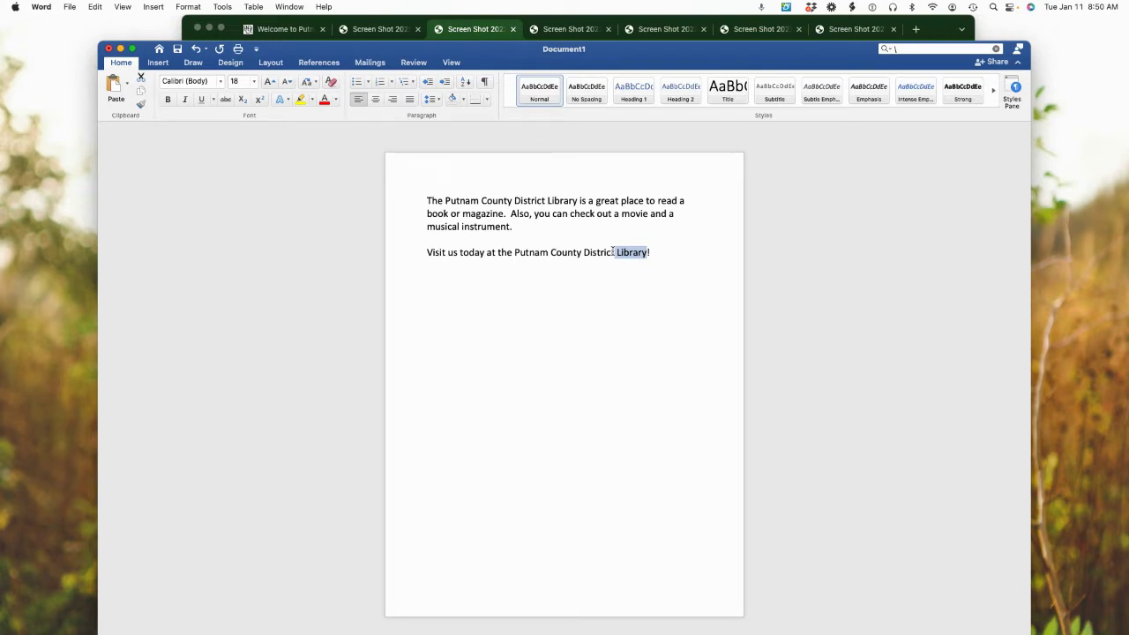
key(super+c)
click(435, 282)
click(647, 254)
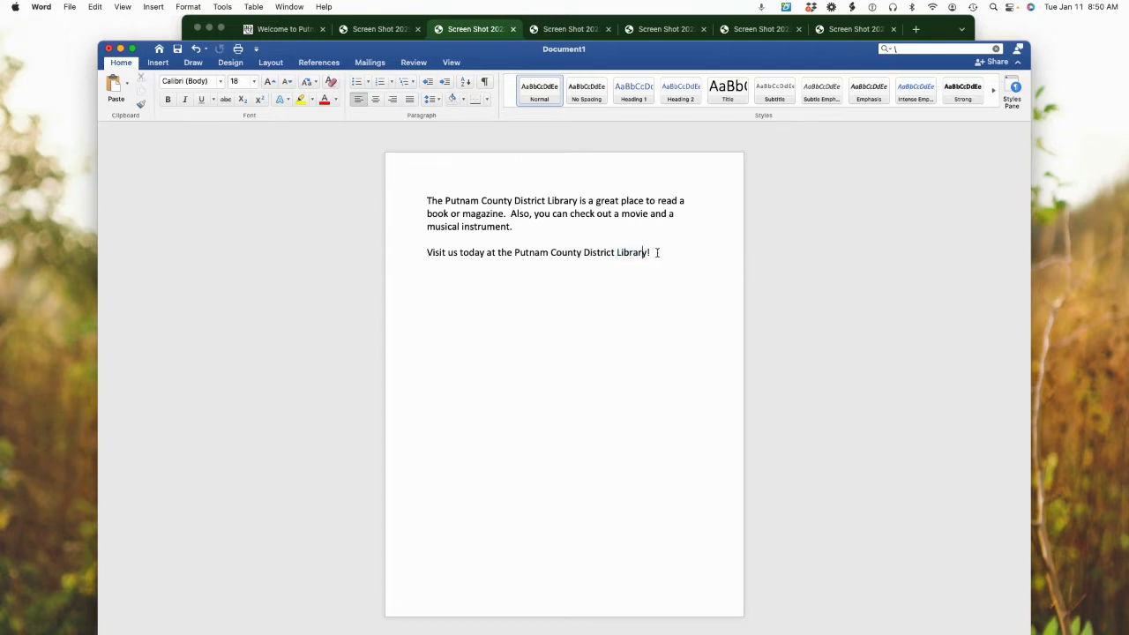
key(Return)
key(super+v)
Cut the pasted word "Library" from the new line and return to the shortcuts slide in Chrome.
drag(458, 265, 425, 265)
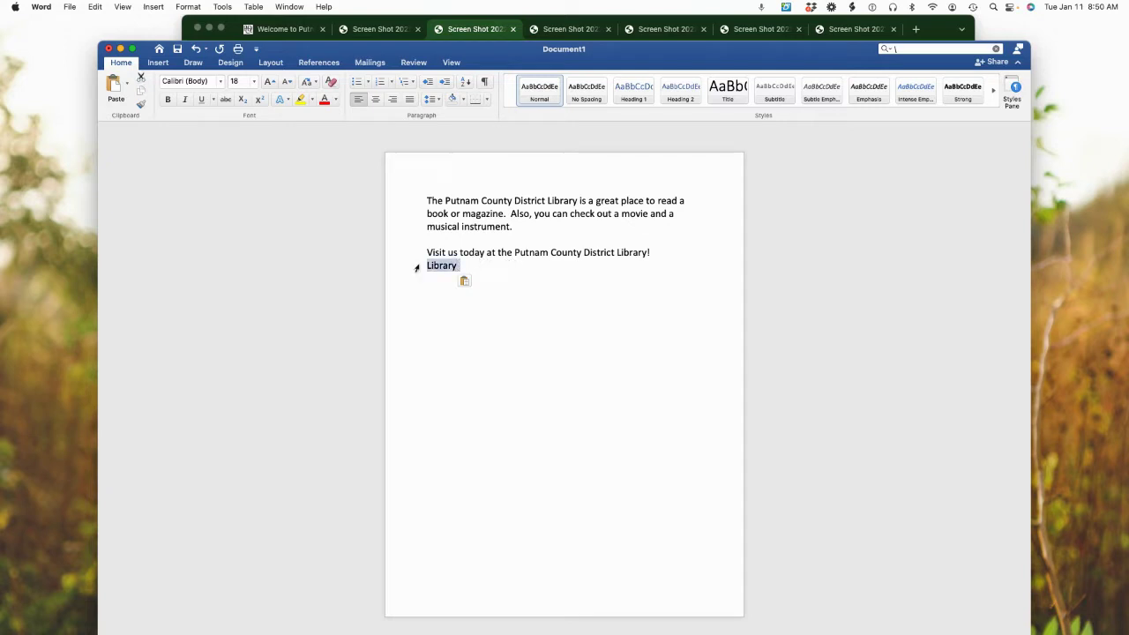
key(super+x)
click(477, 33)
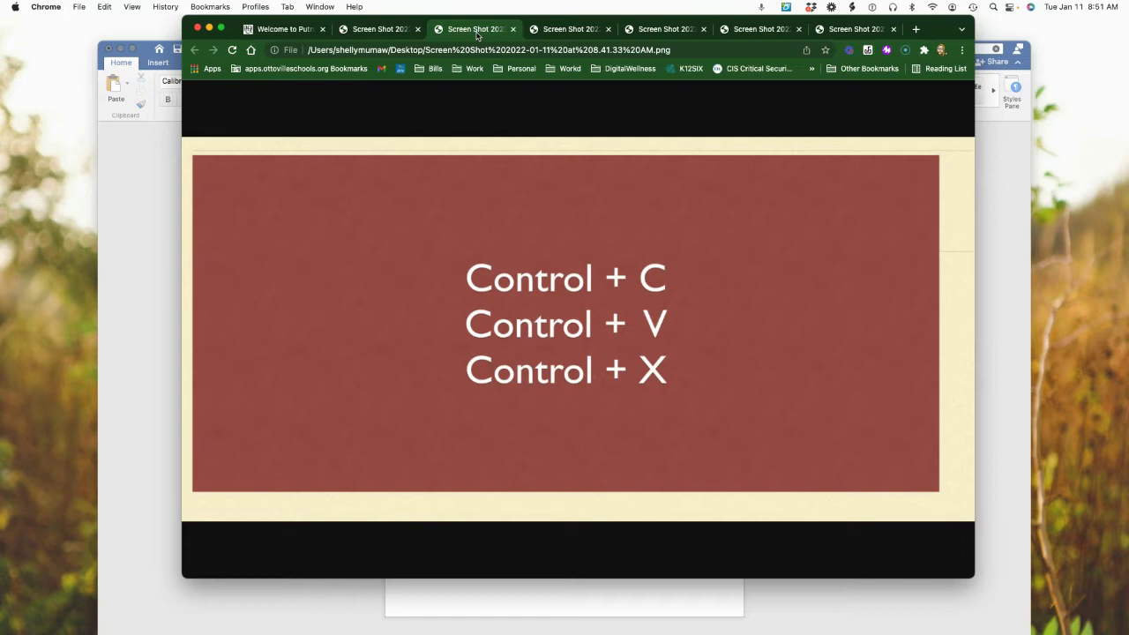
View the Smart Lookup slide in Chrome, return to Word and run Smart Lookup on the word "today" in the last sentence.
click(573, 36)
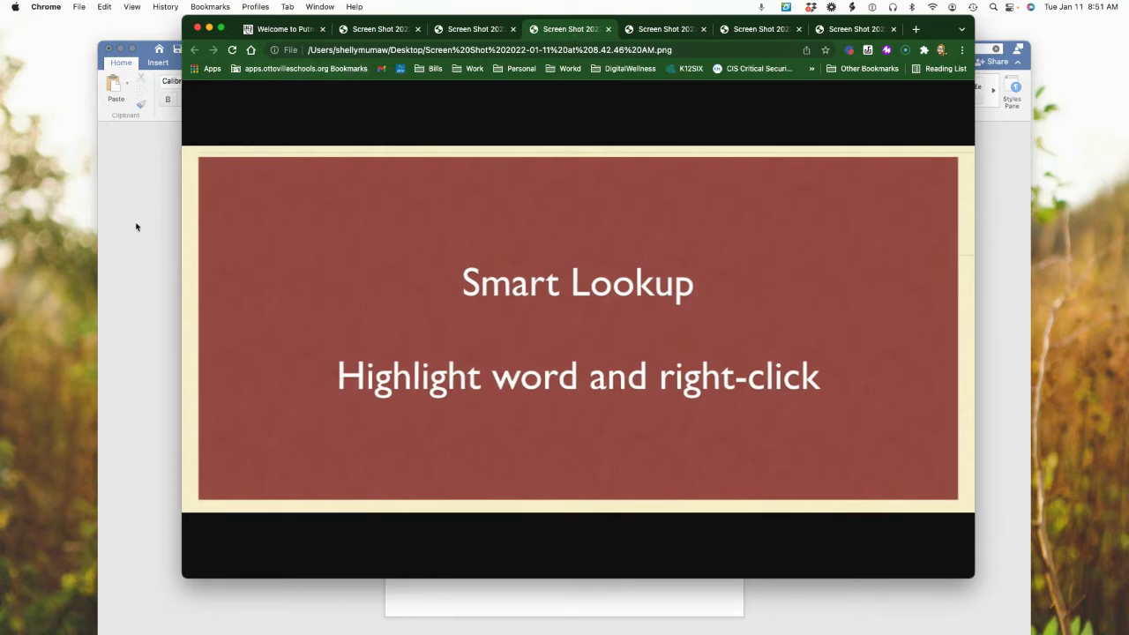
click(112, 269)
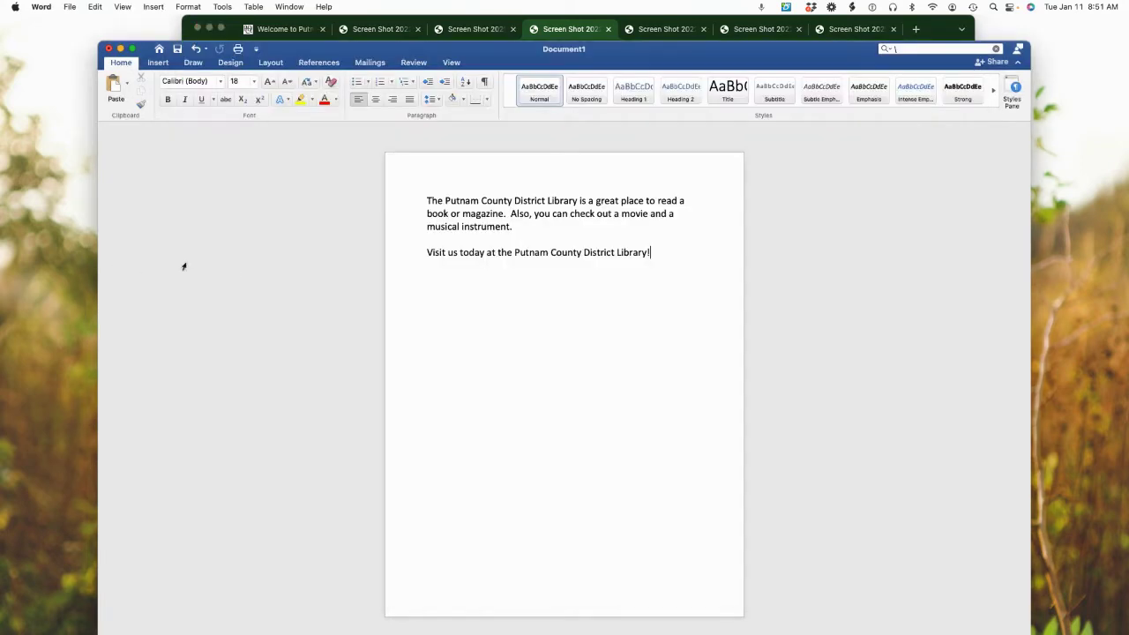
right_click(473, 253)
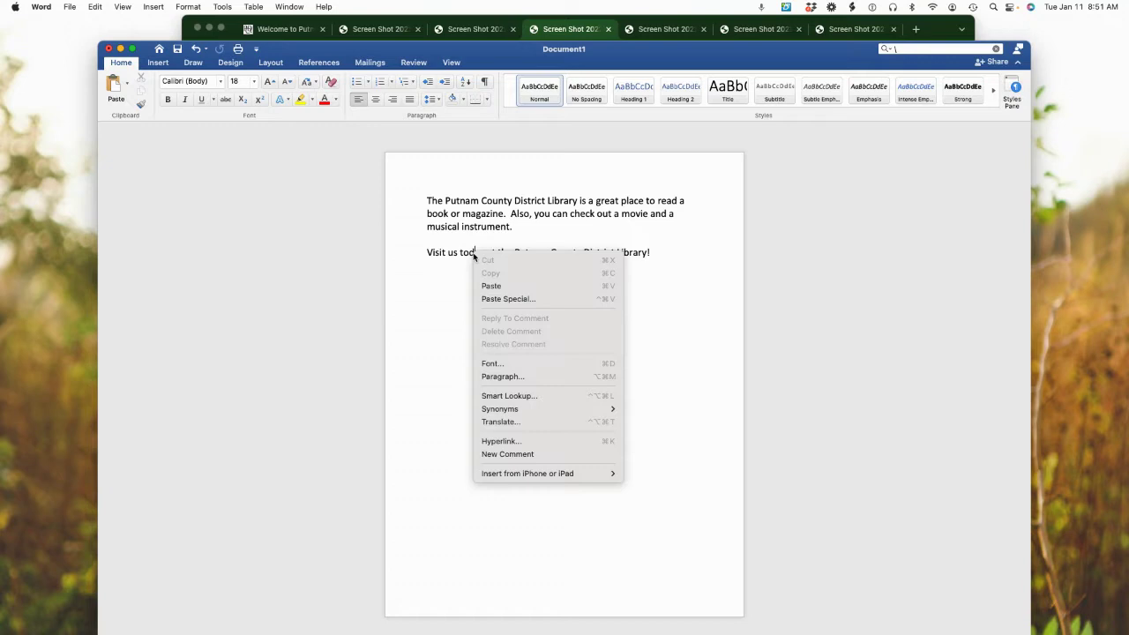
click(462, 273)
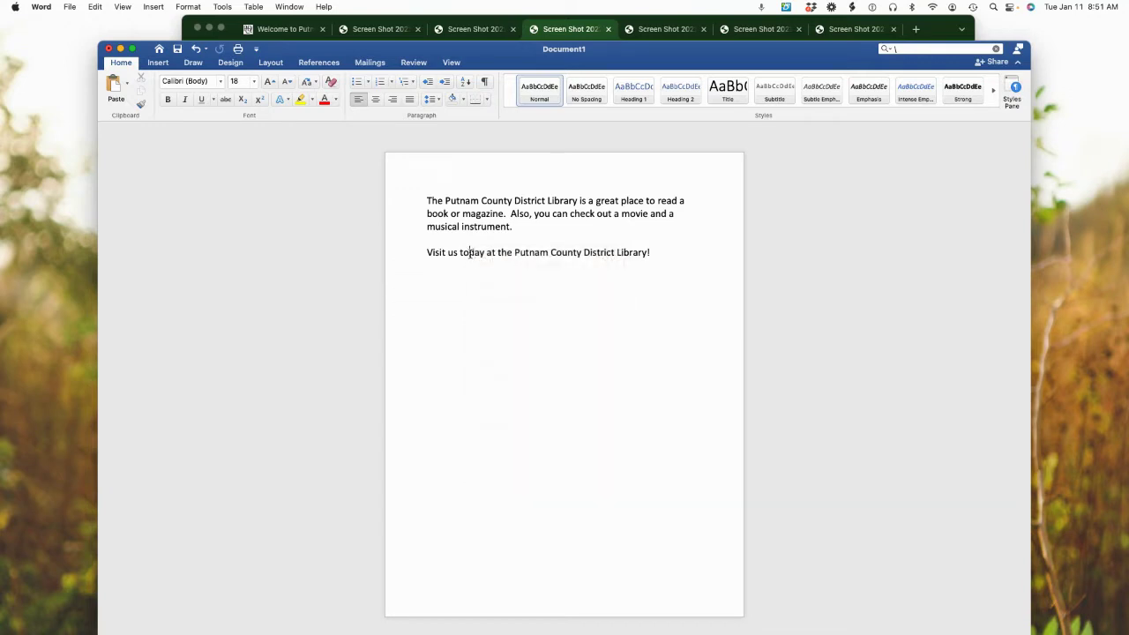
right_click(471, 253)
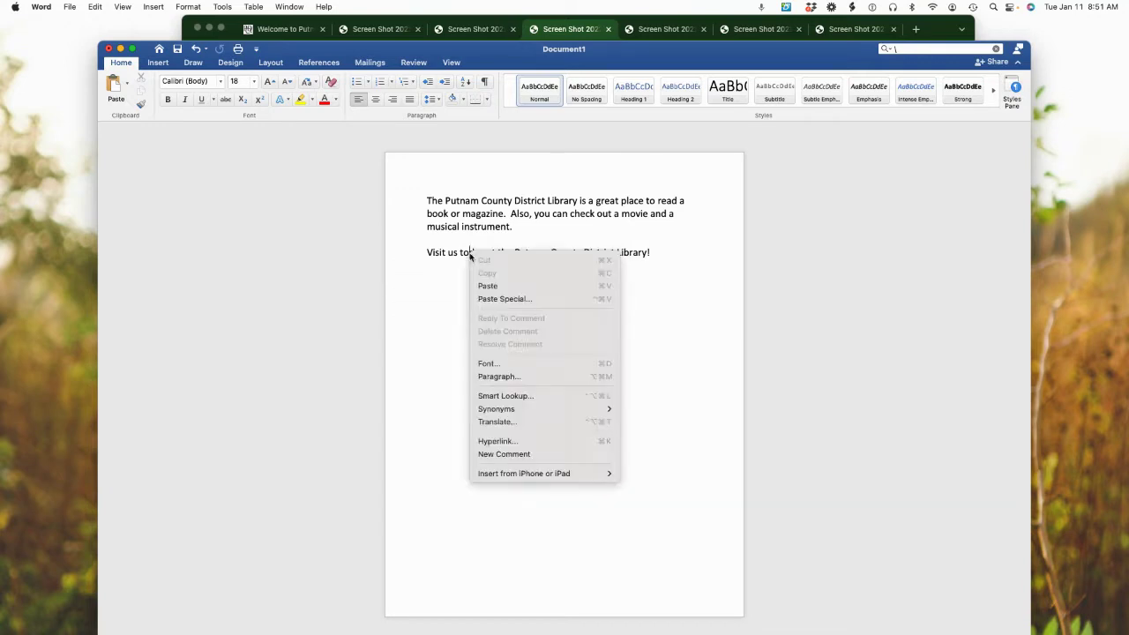
click(450, 270)
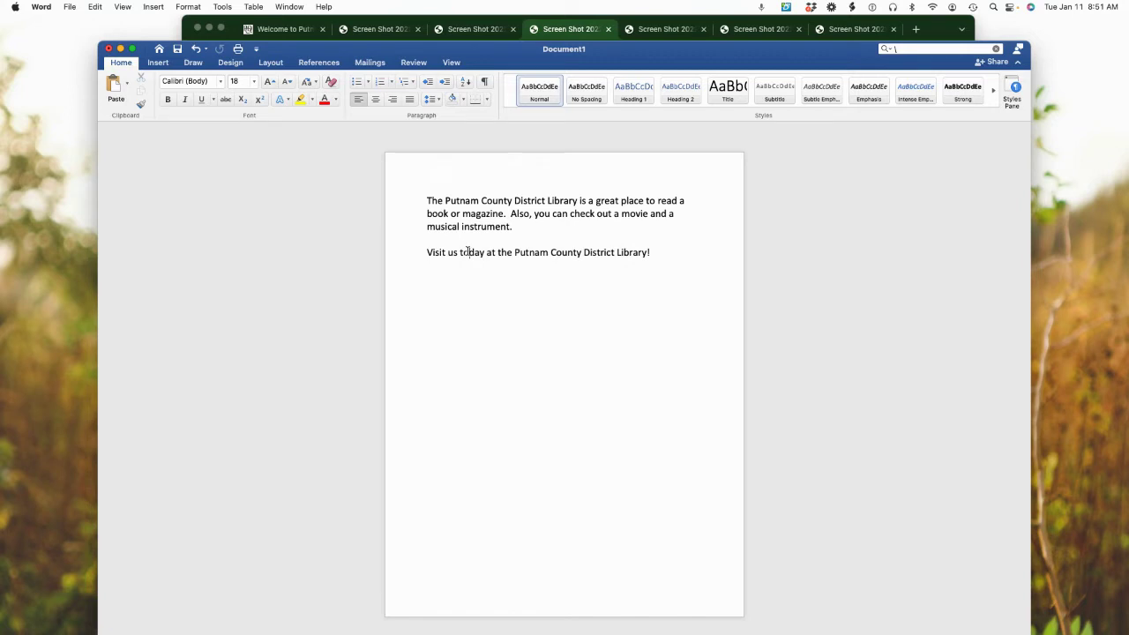
double_click(470, 252)
right_click(470, 253)
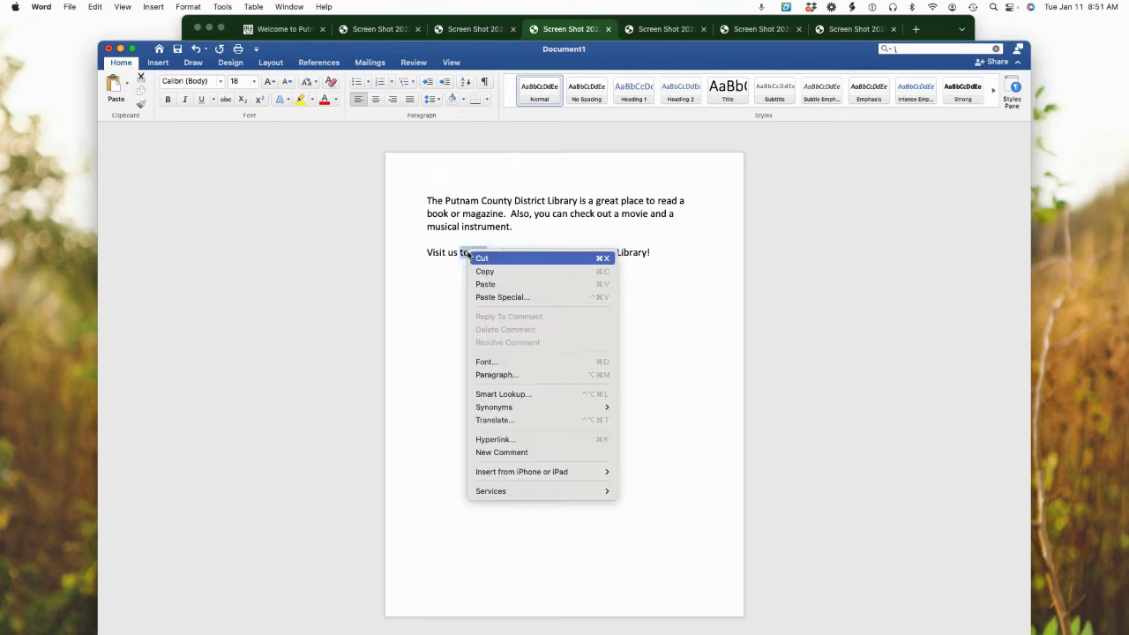
click(504, 394)
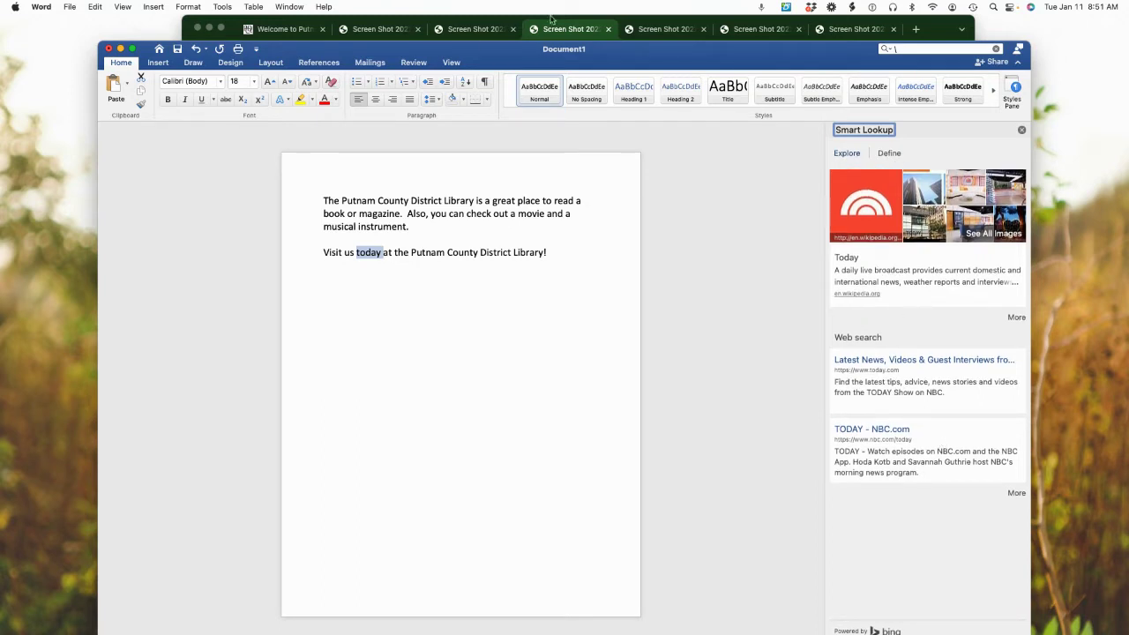
View the slide on selecting chunks in Chrome, return to Word and select "Putnam", "County" and "District" one by one in the first sentence.
click(668, 30)
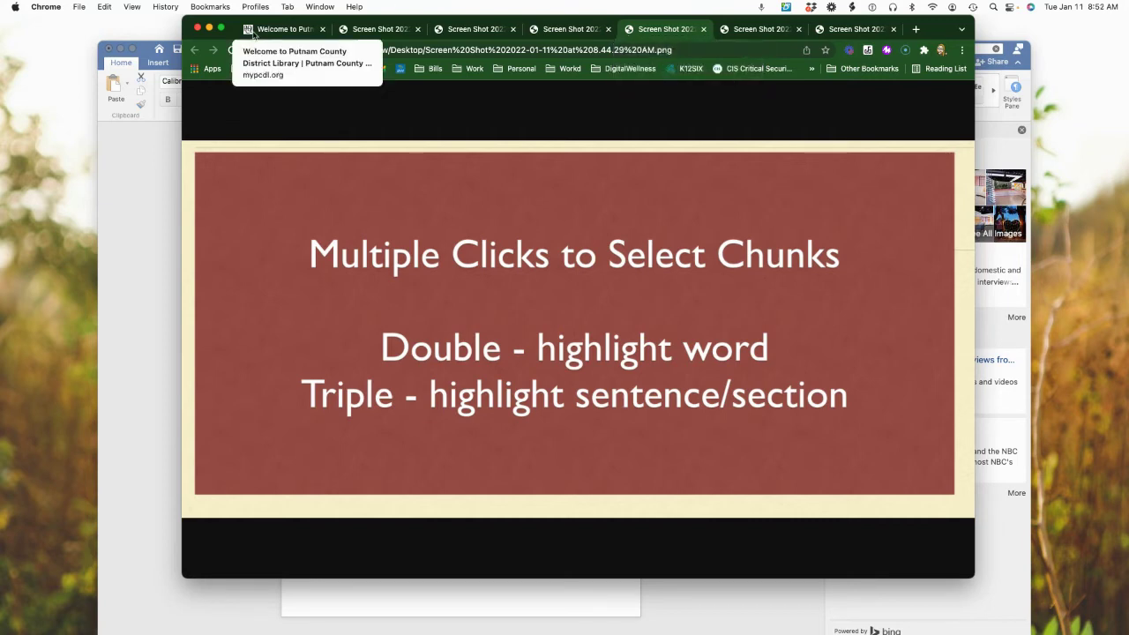
click(132, 175)
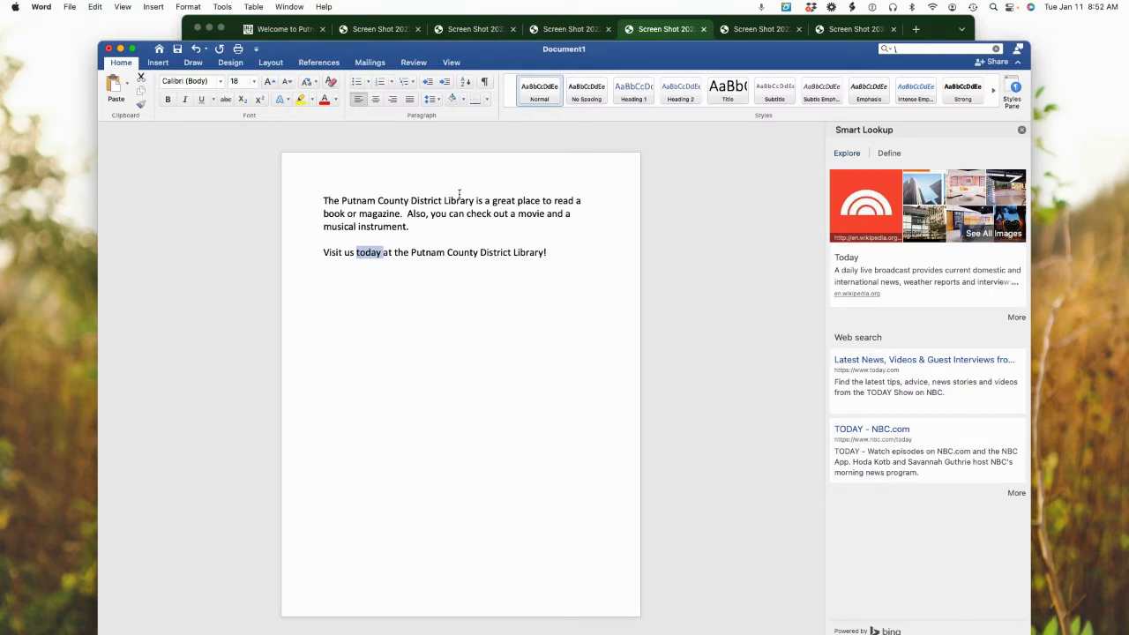
double_click(358, 201)
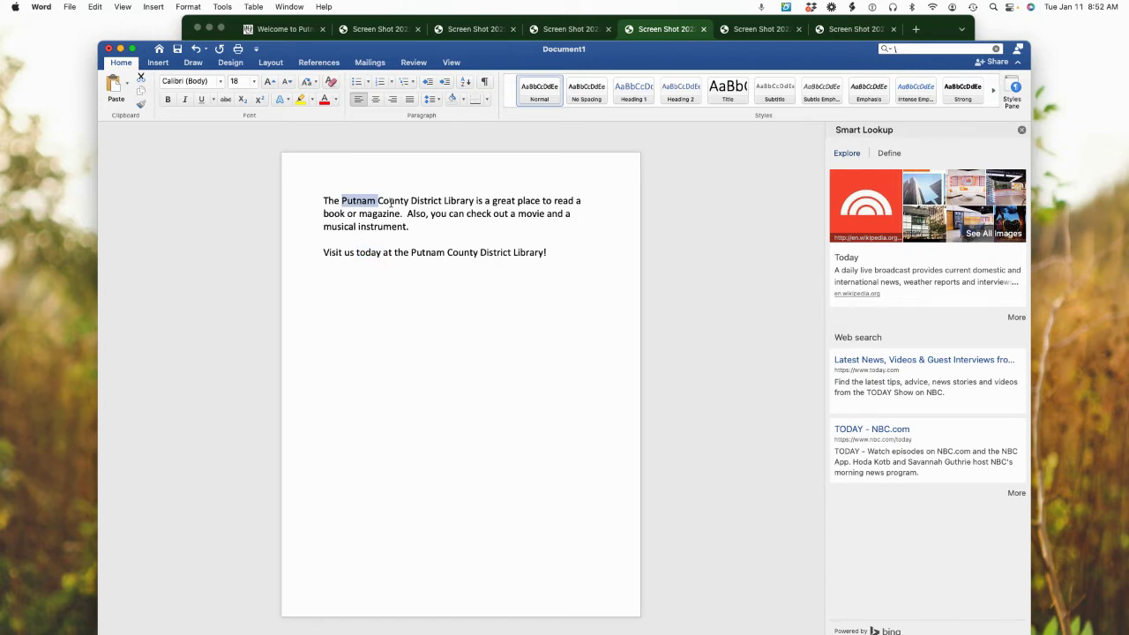
double_click(393, 202)
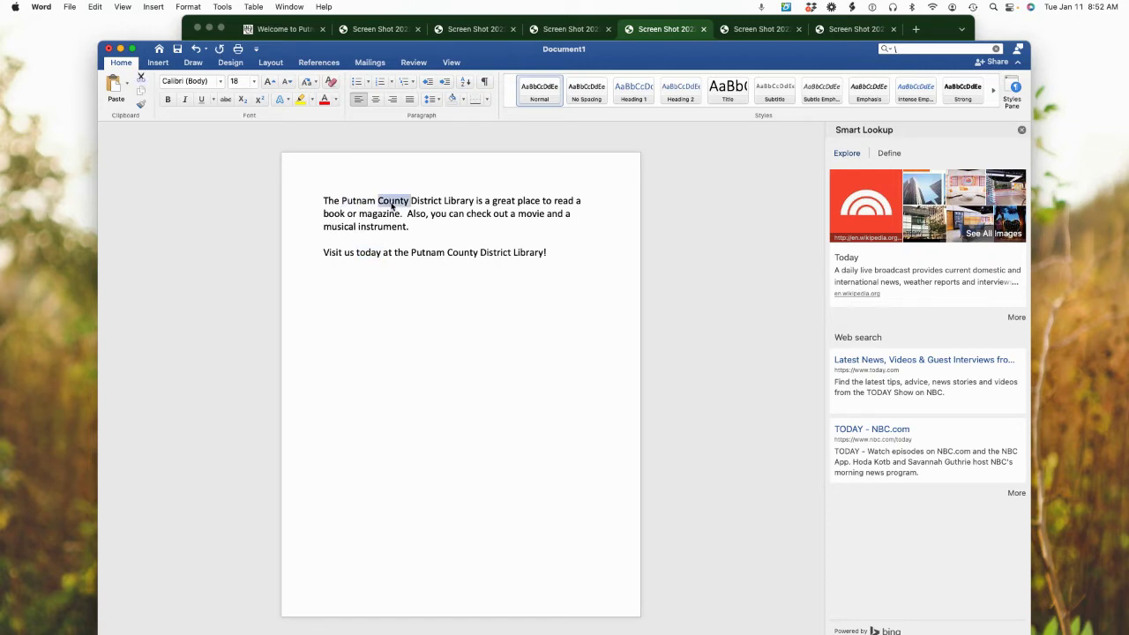
double_click(427, 200)
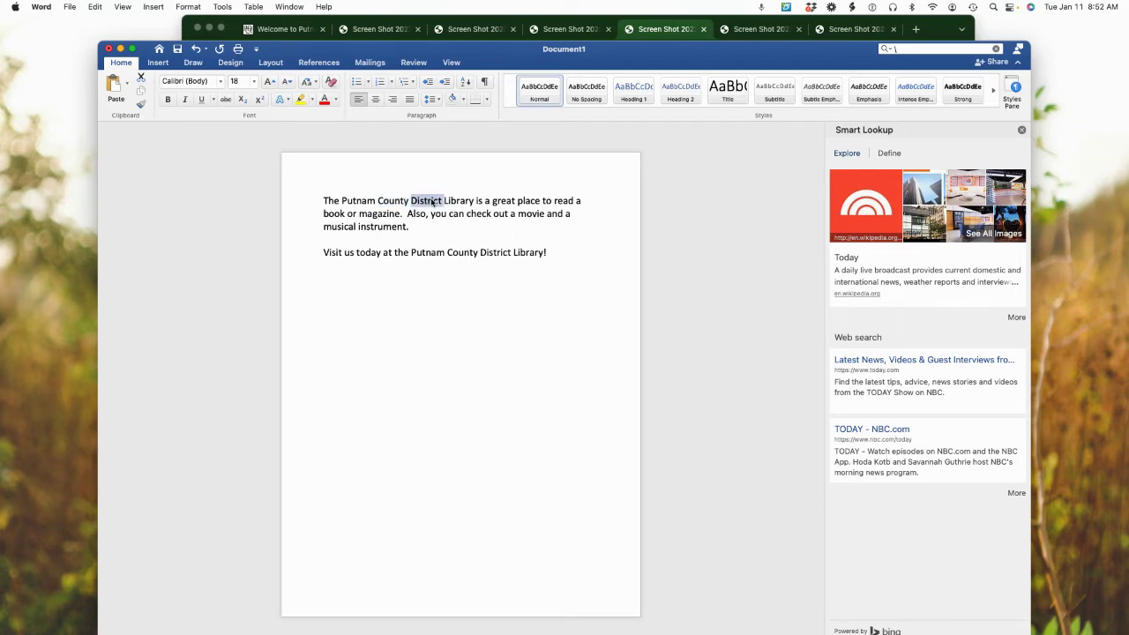
key(Left)
right_click(427, 201)
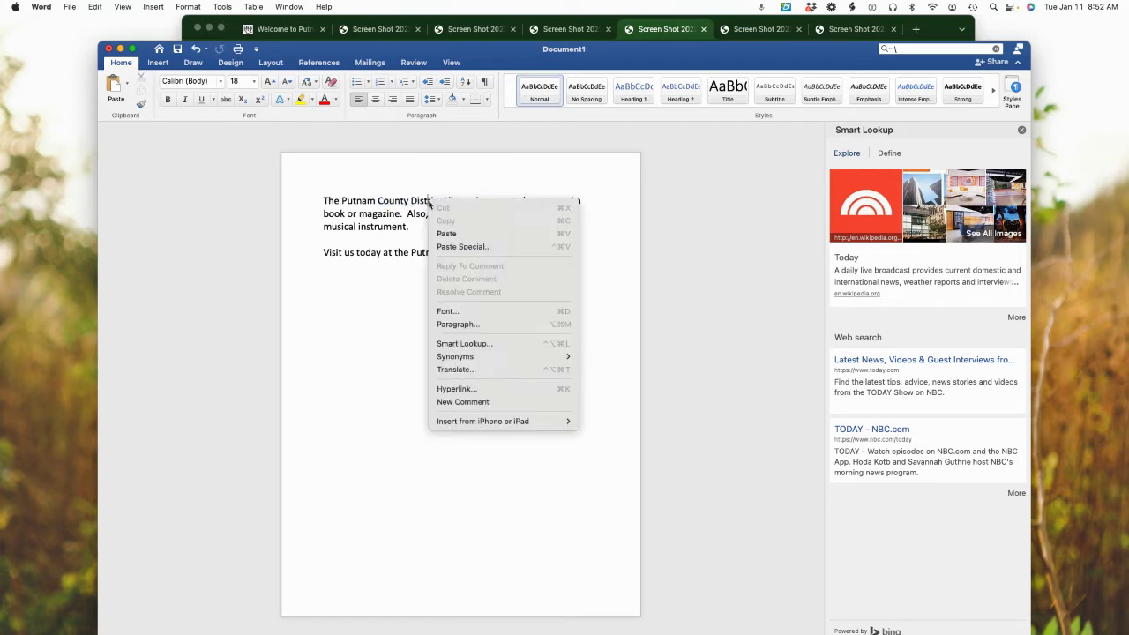
key(Escape)
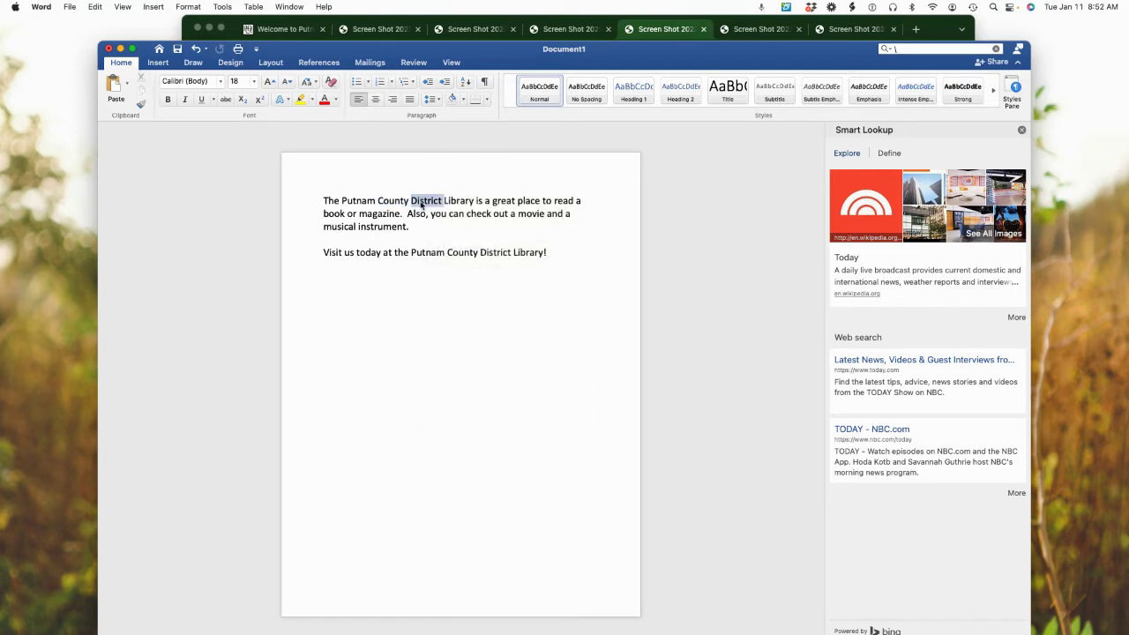
Select the single words "instrument" and "the", and finally the entire last sentence of the document.
double_click(389, 227)
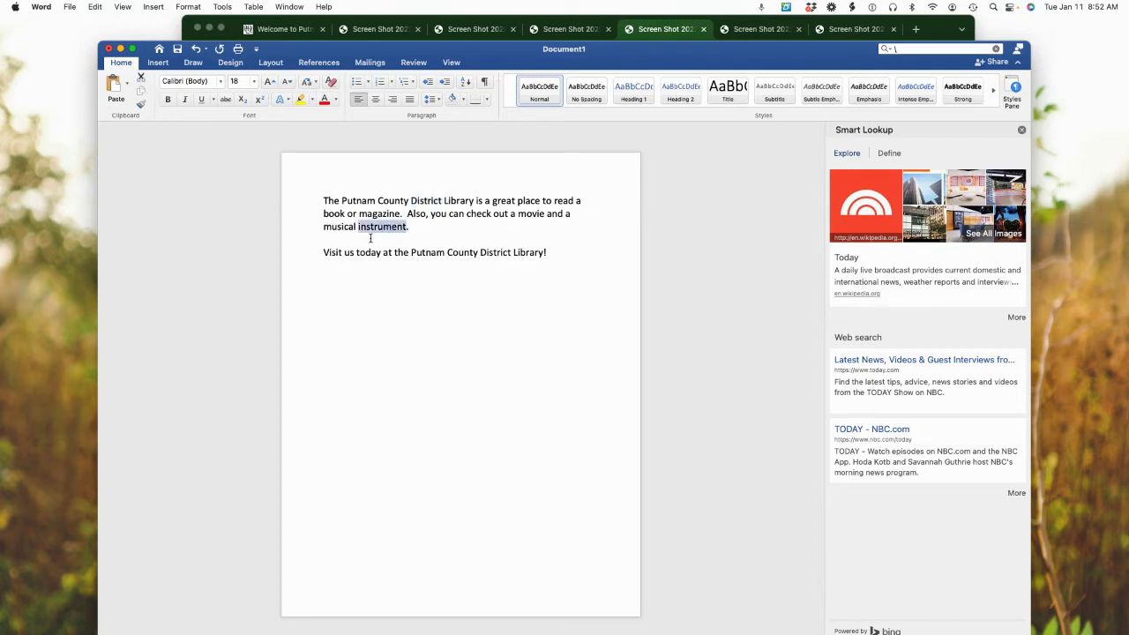
double_click(376, 228)
double_click(376, 228)
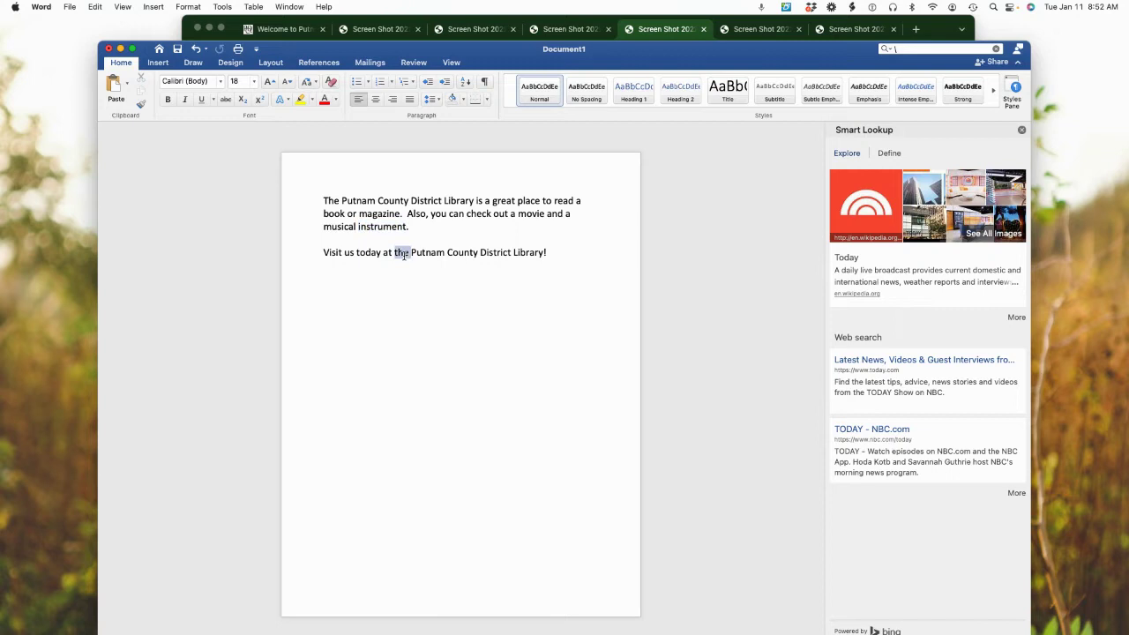
triple_click(405, 256)
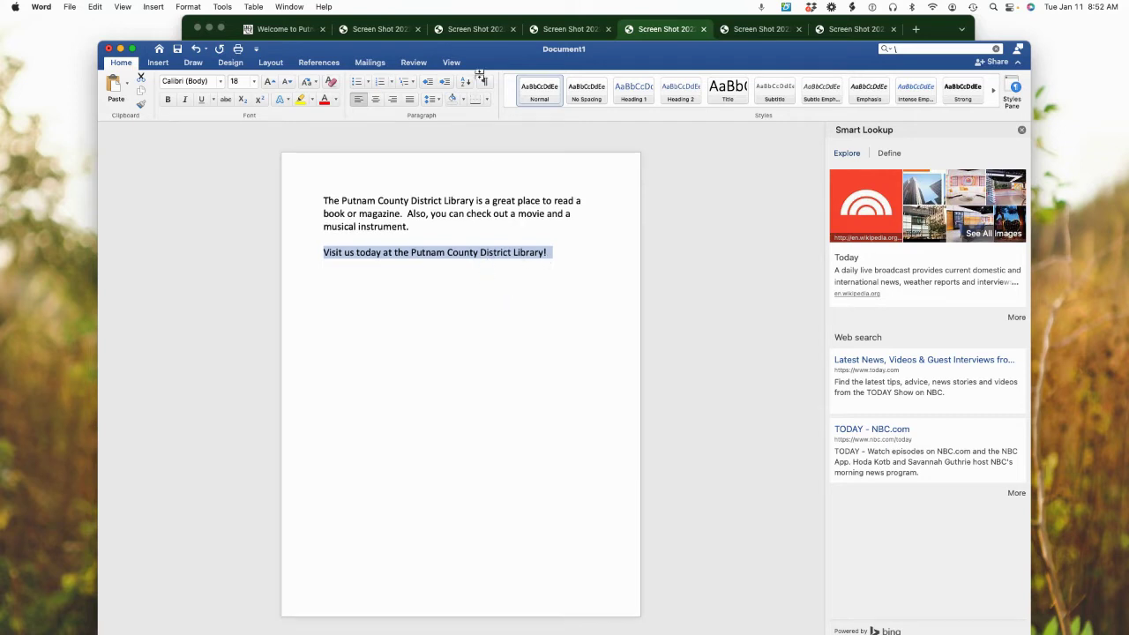
View the Insert a Link slide in Chrome, return to Word, link "Putnam" in the first sentence to mypcdl.org and open the link.
click(754, 33)
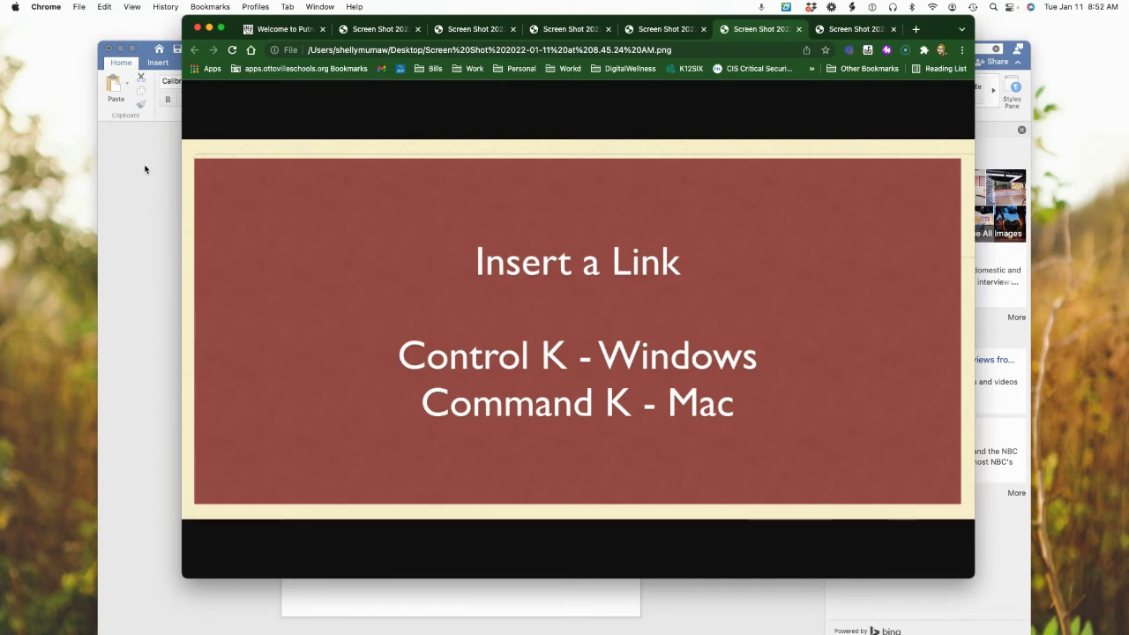
click(153, 160)
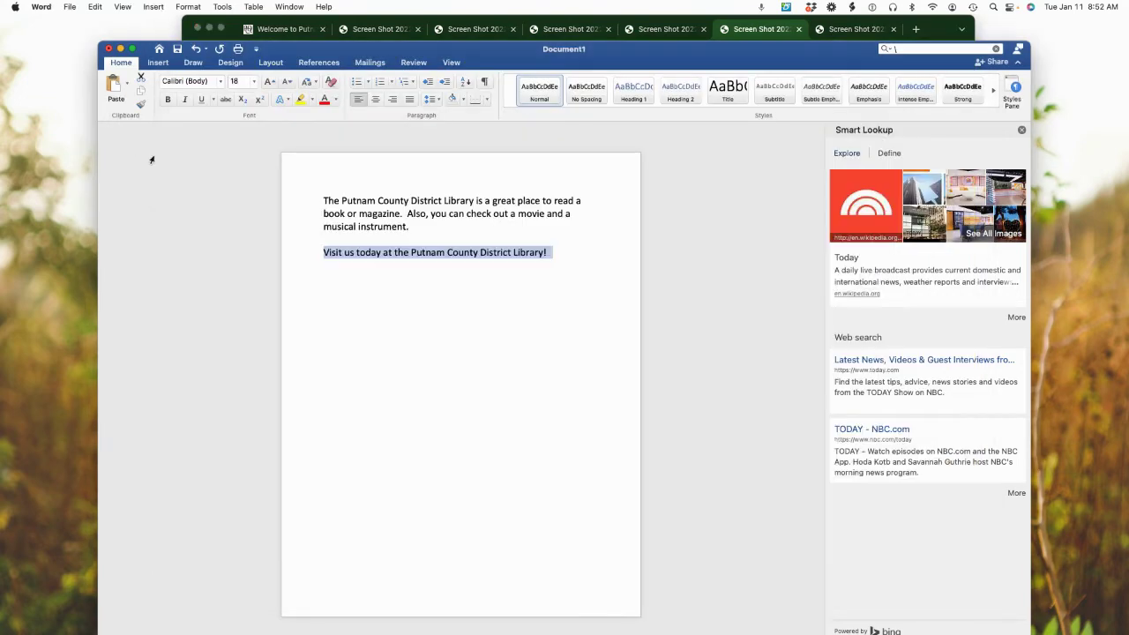
click(358, 200)
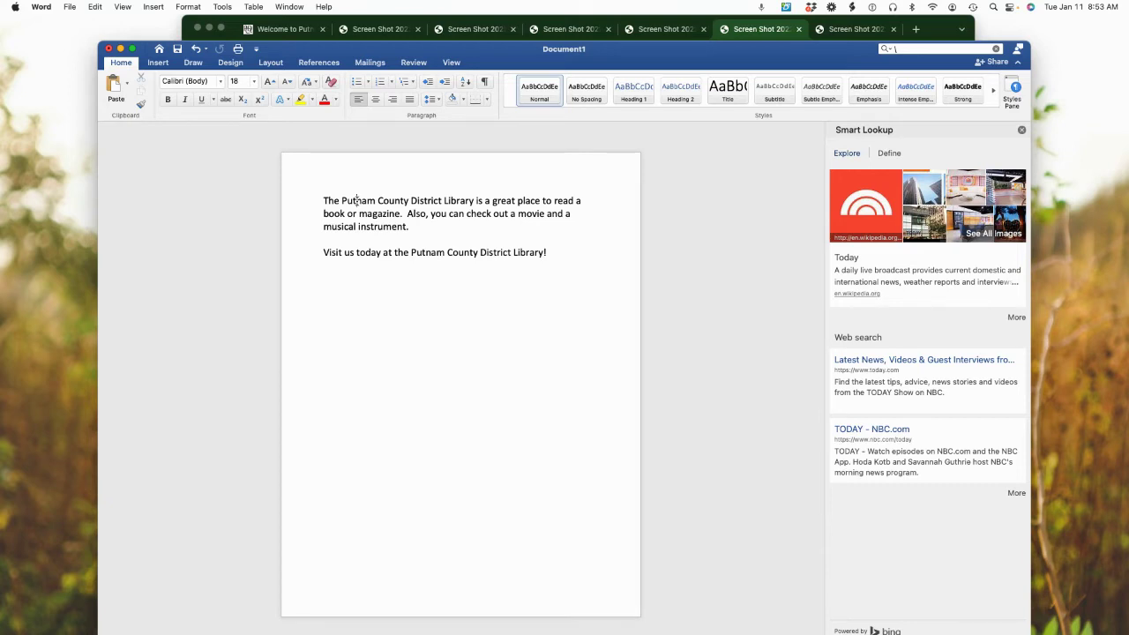
key(super+k)
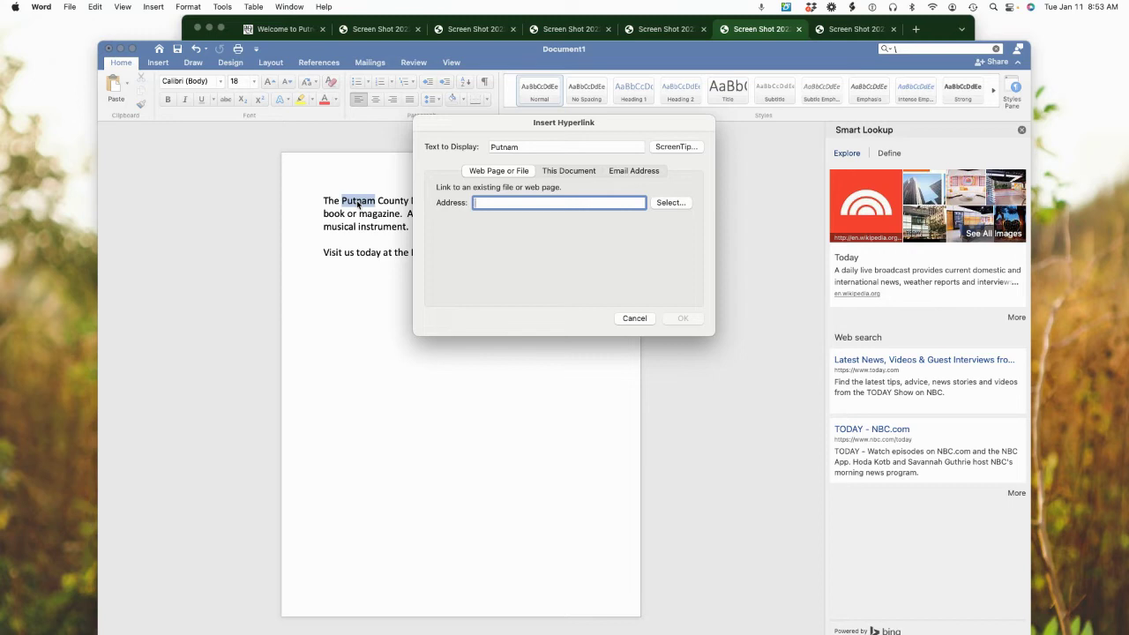
text(mypcdl.org)
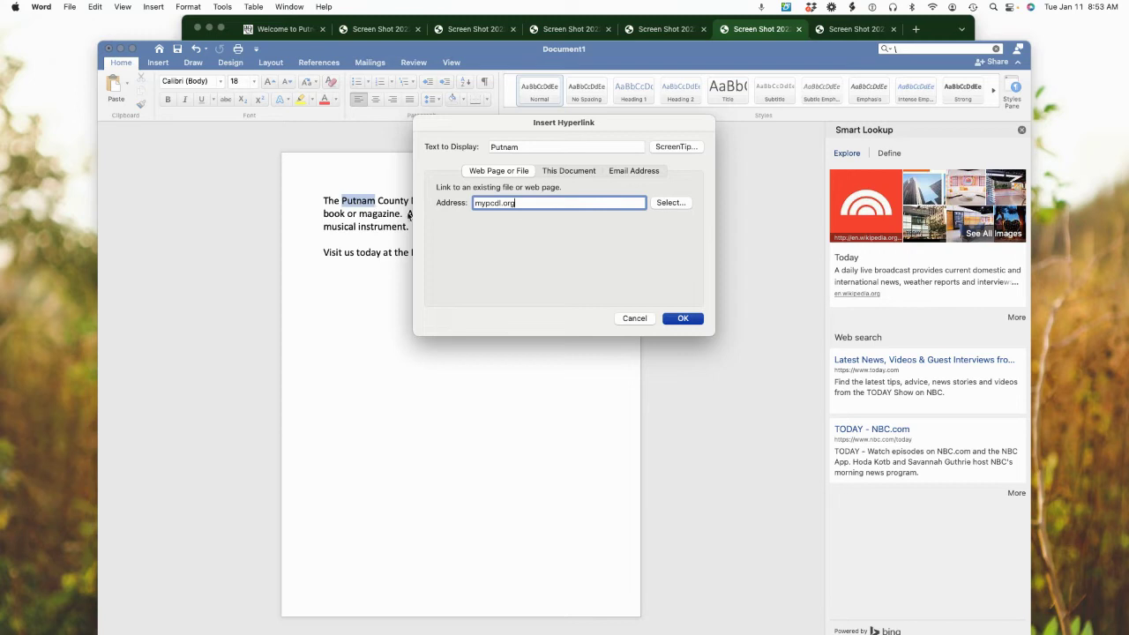
click(680, 319)
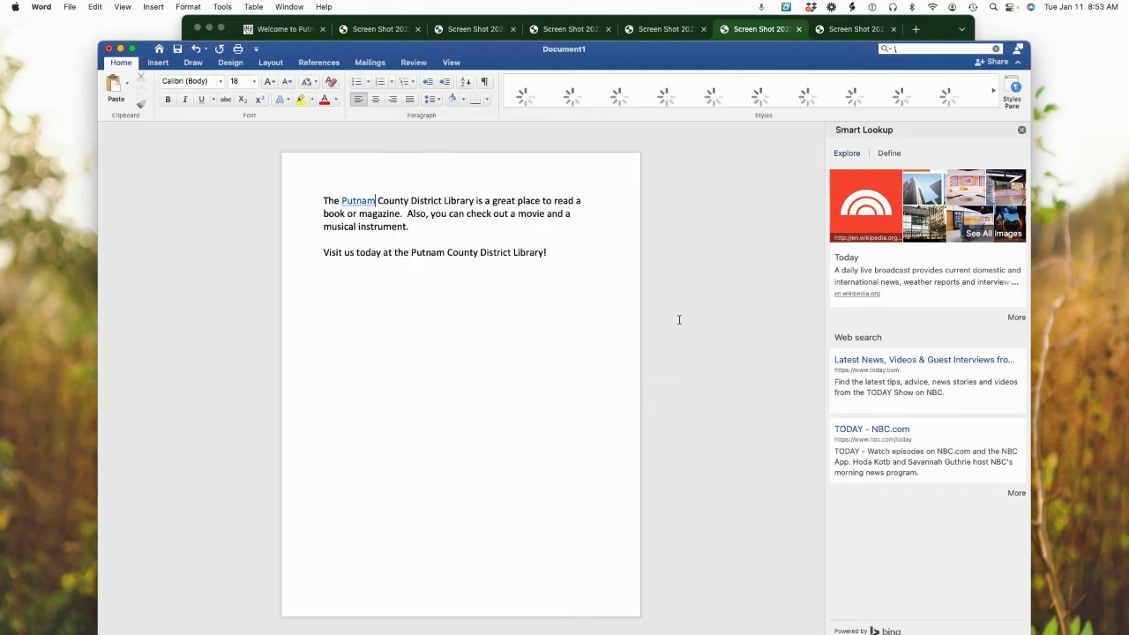
click(357, 201)
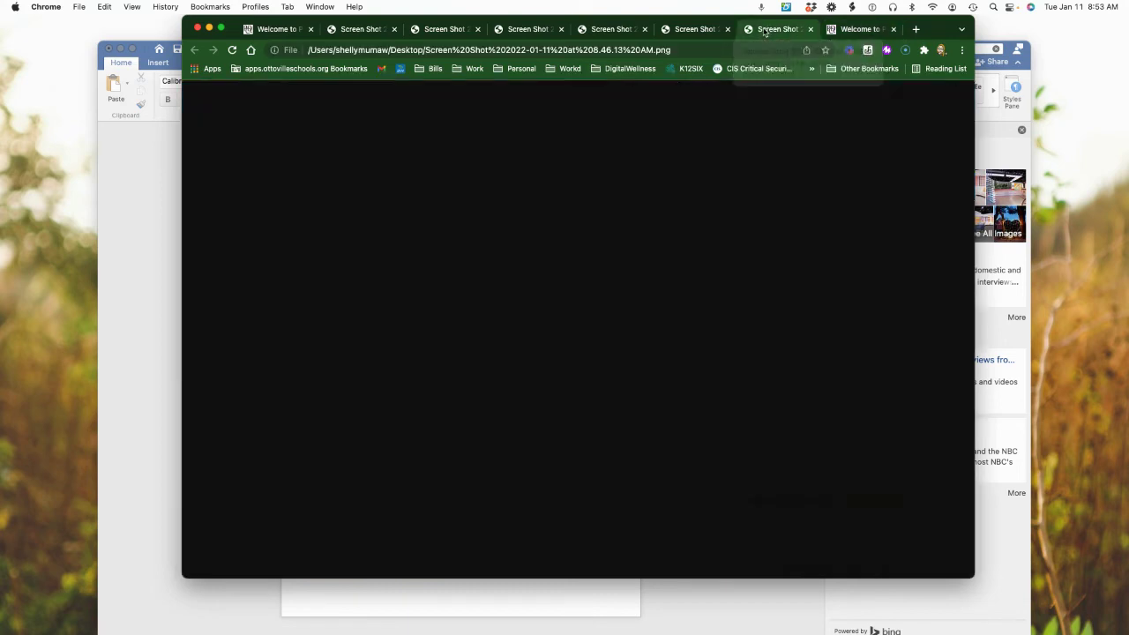
View the Find a Word slide in Chrome, return to Word and search the document for "putnam".
click(764, 29)
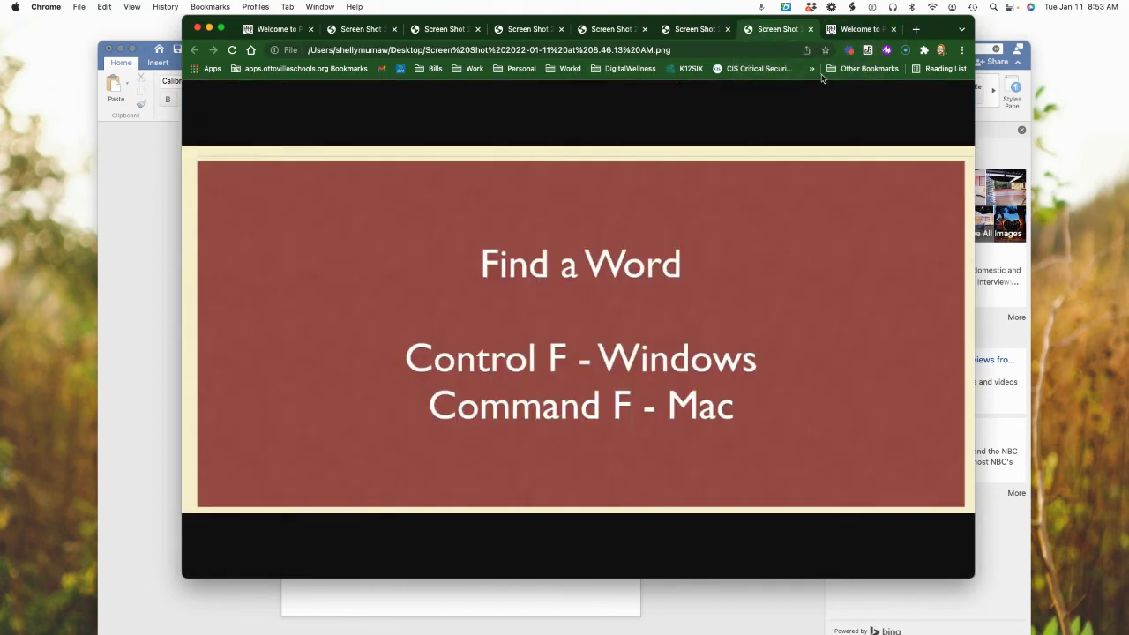
click(169, 202)
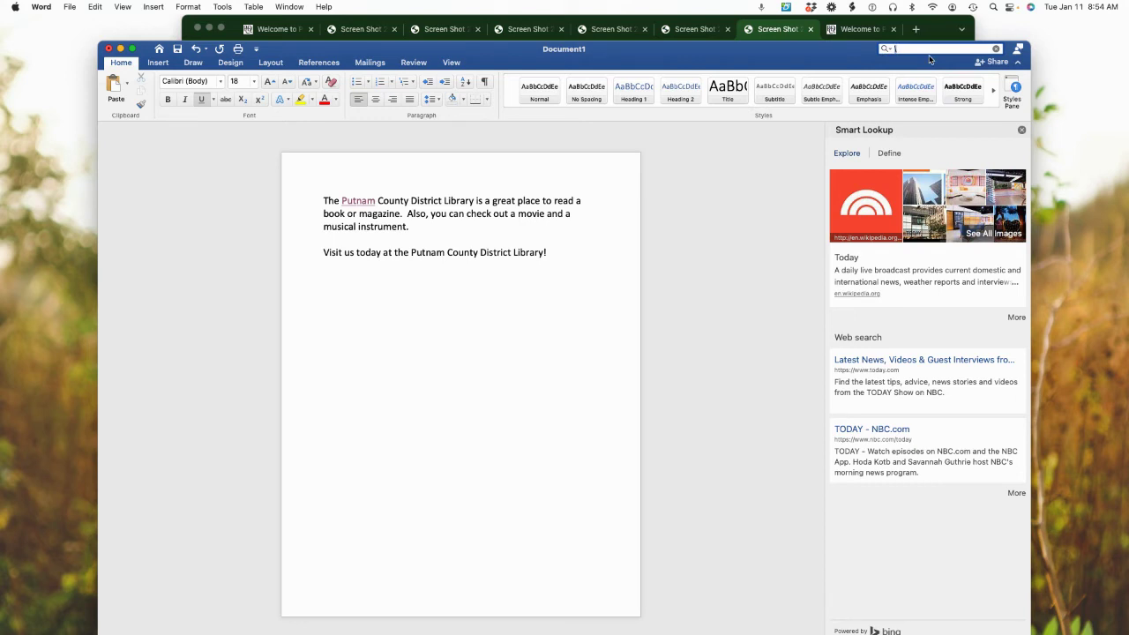
text(t)
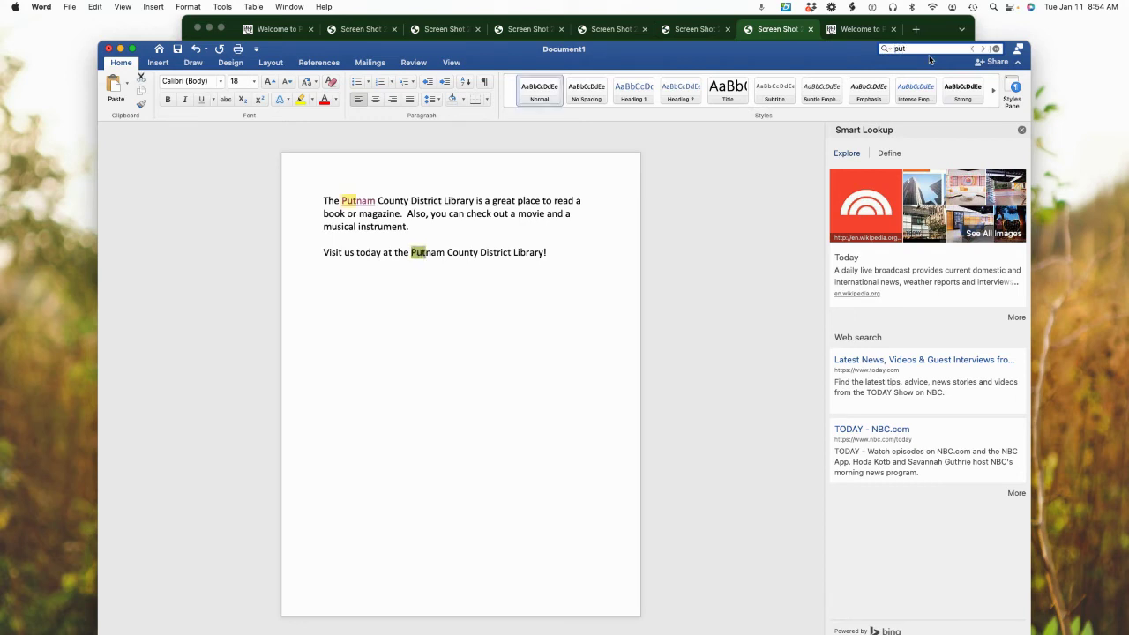
text(nam)
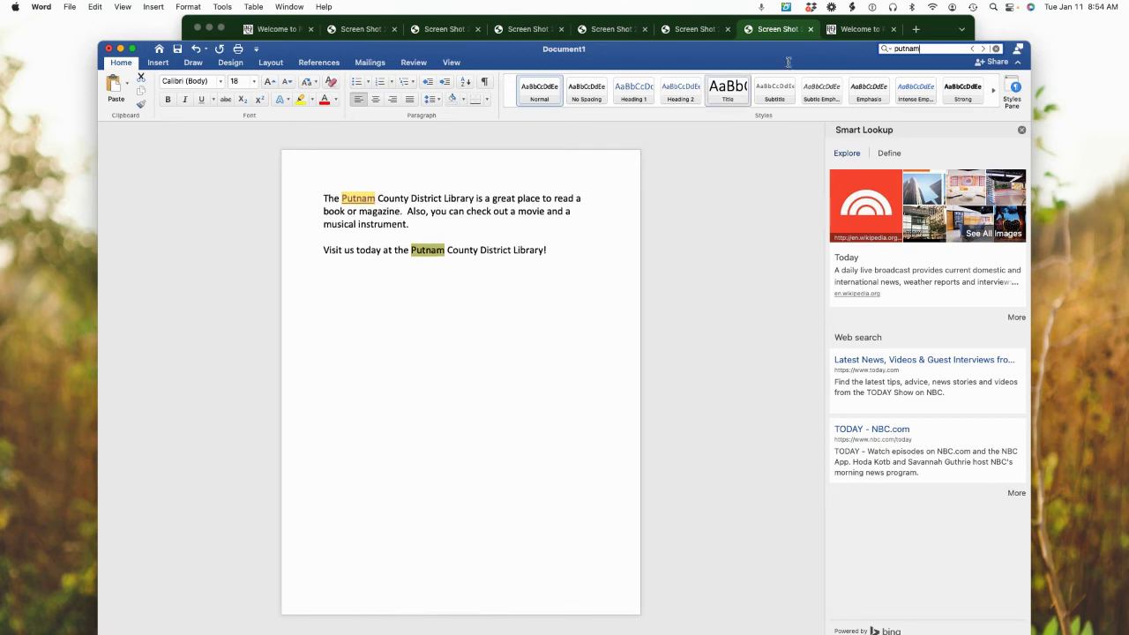
Switch to Chrome and review the slides on copy/paste/cut, Smart Lookup, selecting chunks, inserting a link and finding a word, in that order.
click(938, 30)
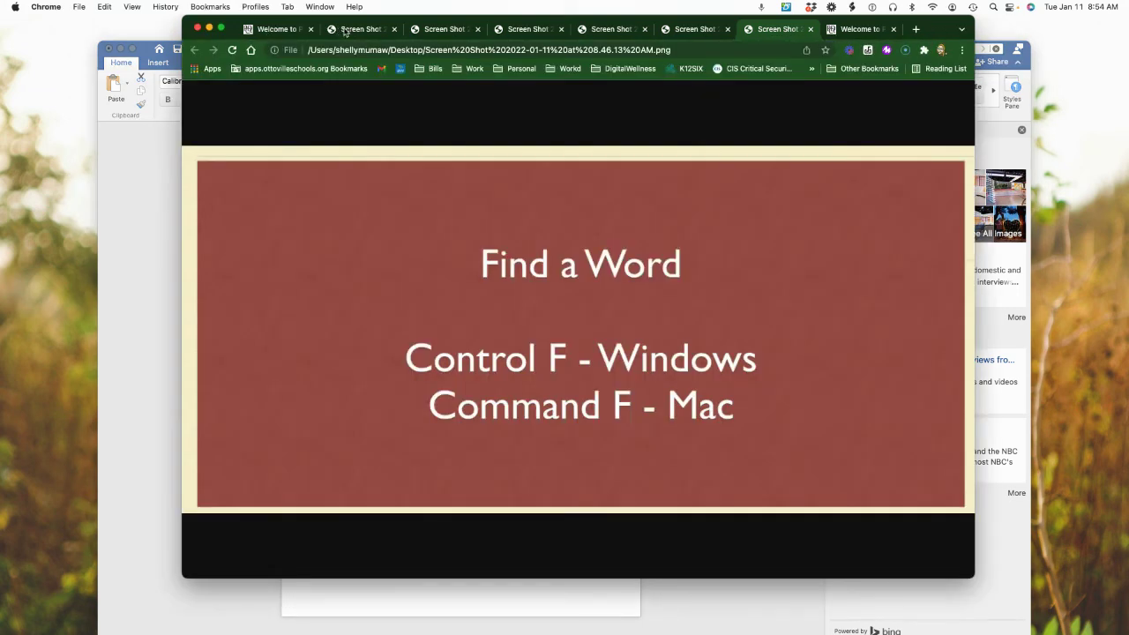
click(432, 31)
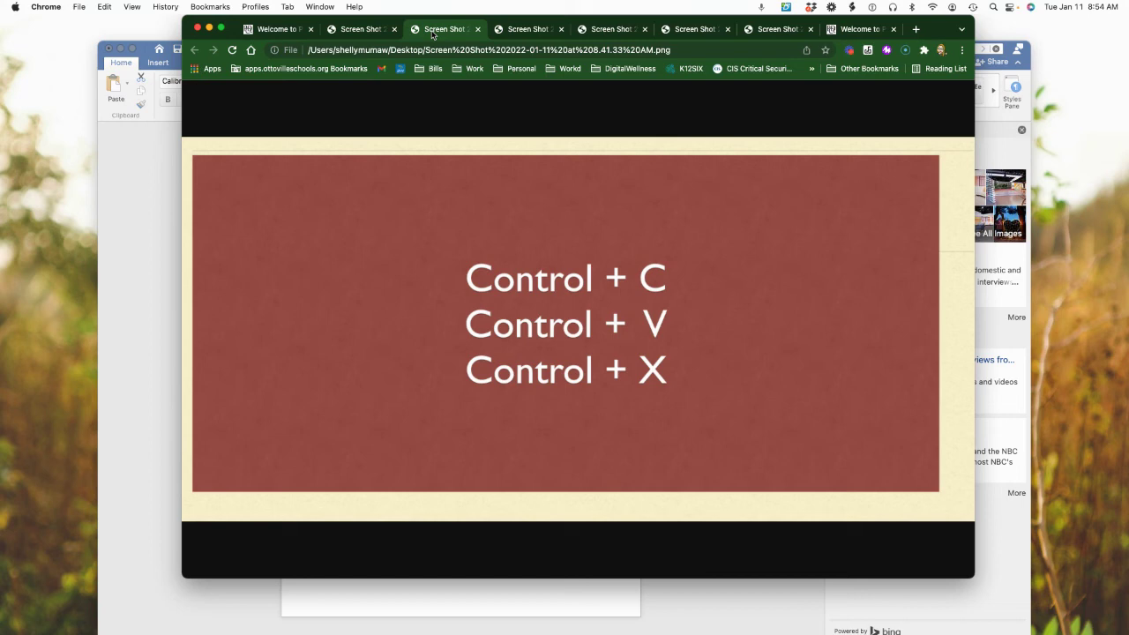
click(520, 32)
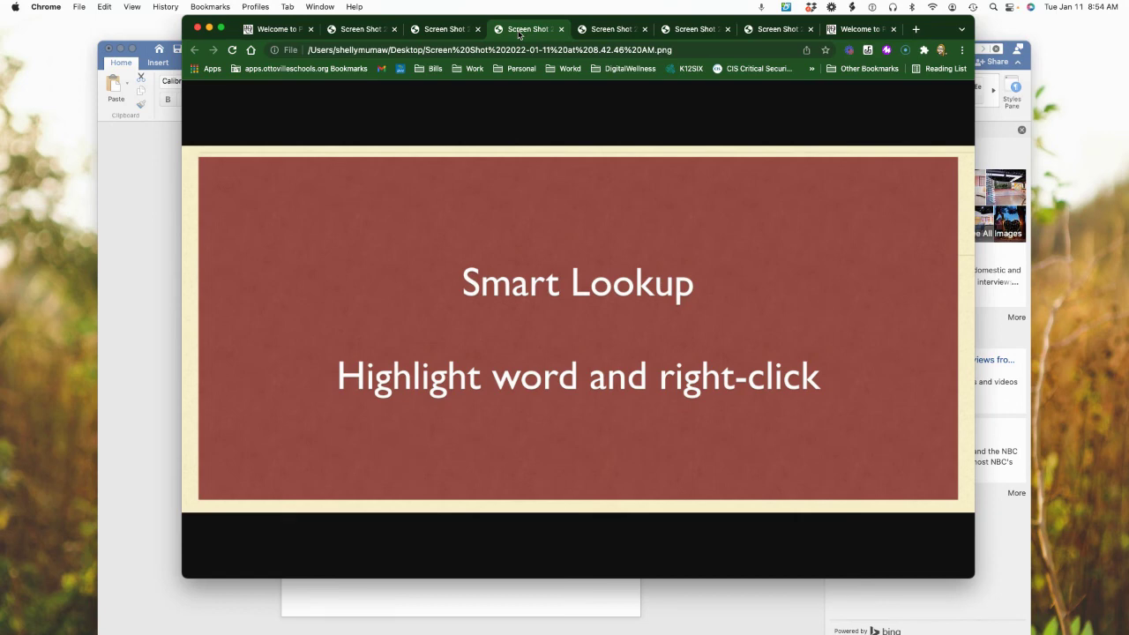
click(597, 33)
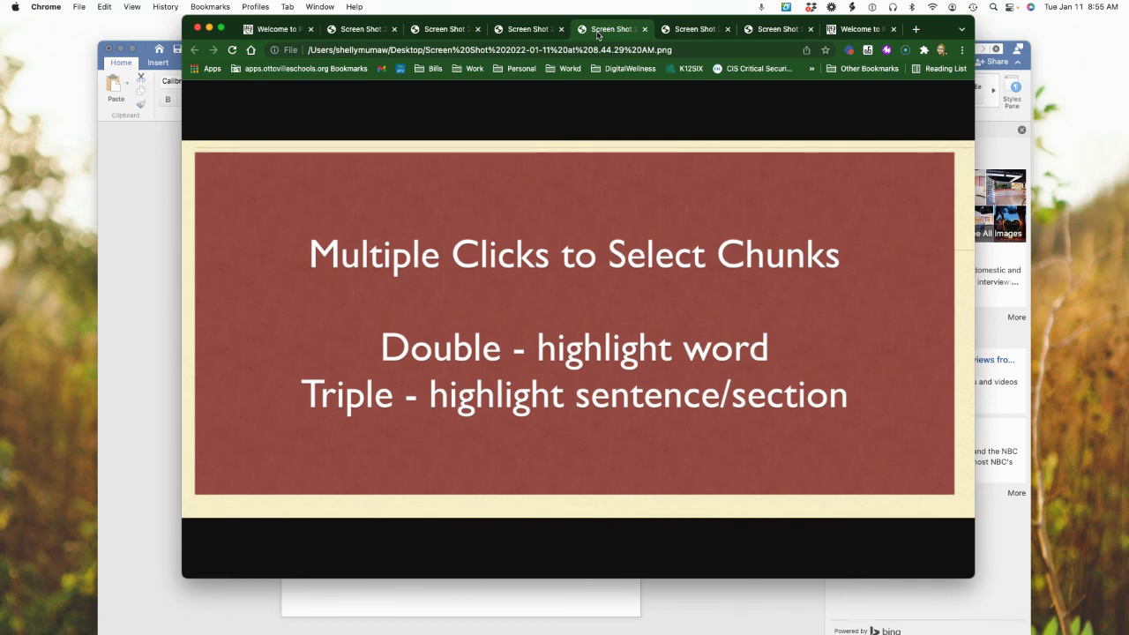
click(697, 31)
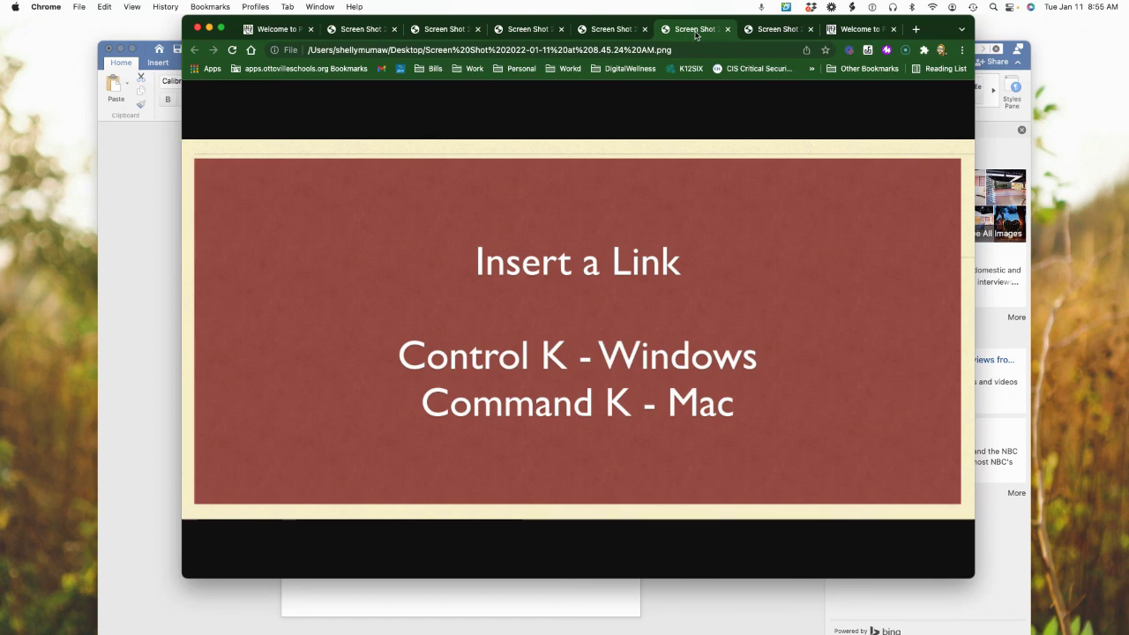
click(780, 30)
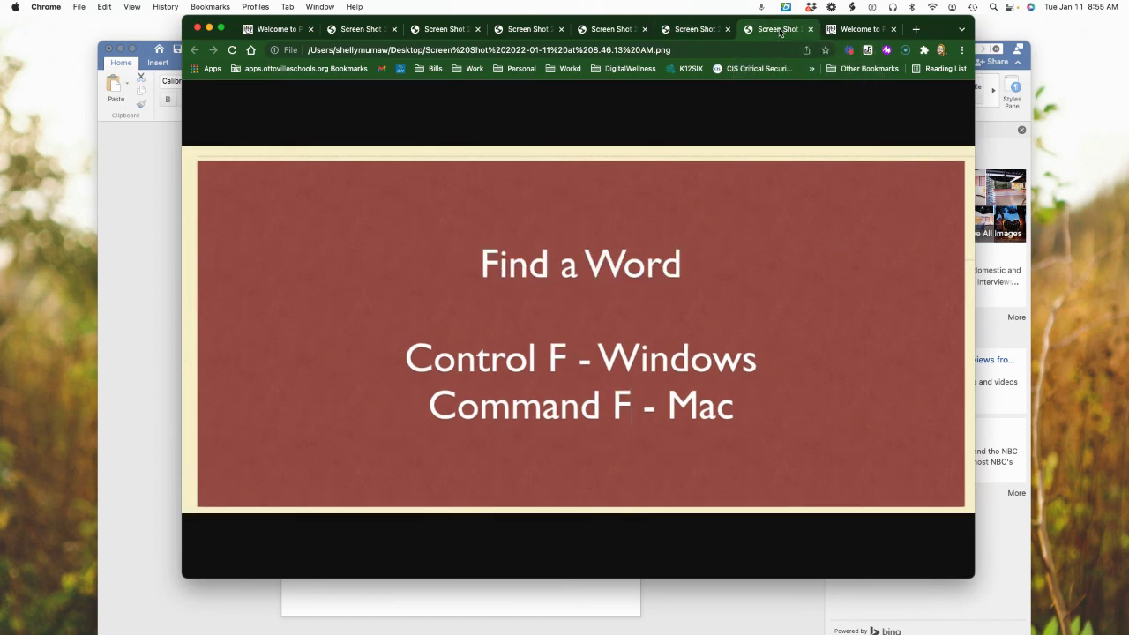